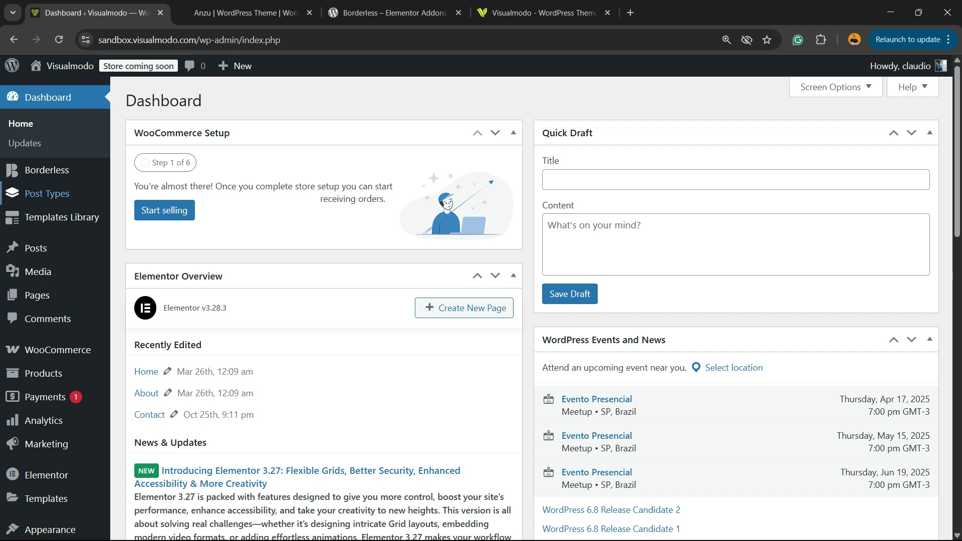
# Go to Plugins > Add New Plugin to open the Add Plugins page.
pyautogui.scroll(-2, 45, 220)
pyautogui.scroll(-2, 45, 224)
pyautogui.moveTo(40, 427)
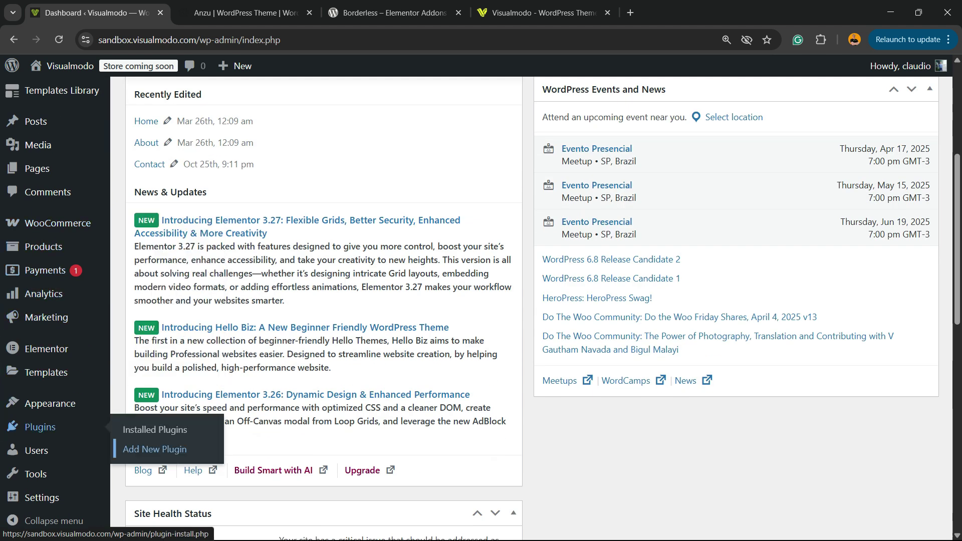
pyautogui.click(154, 448)
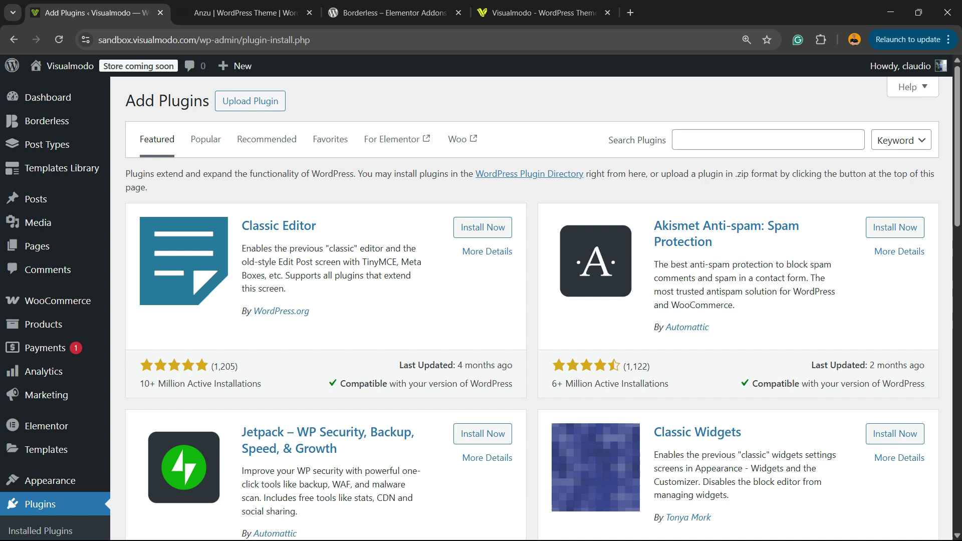
# In the address bar, highlight the file name, the site domain and the wp-admin part of the URL.
pyautogui.click(218, 39)
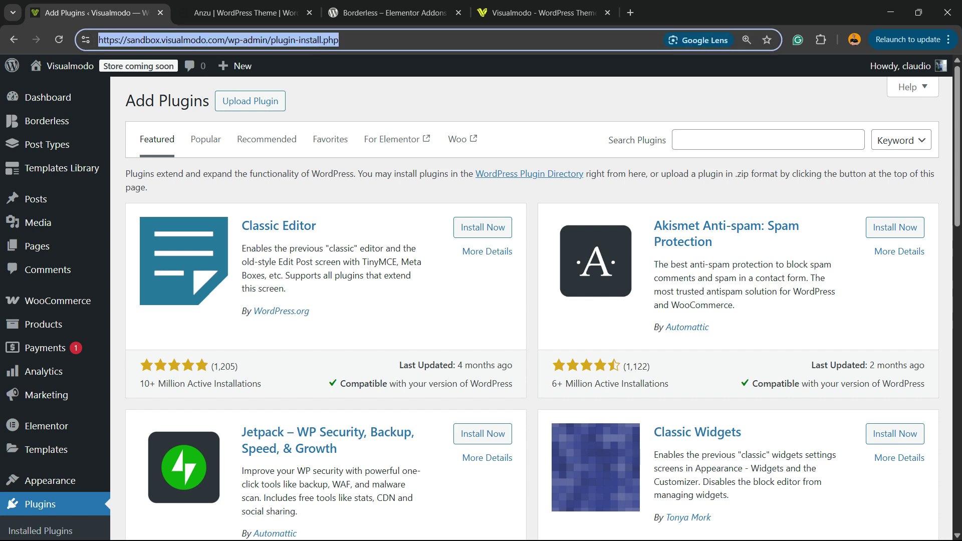
pyautogui.press('End')
pyautogui.hotkey('ctrl', 'shift', 'Left')
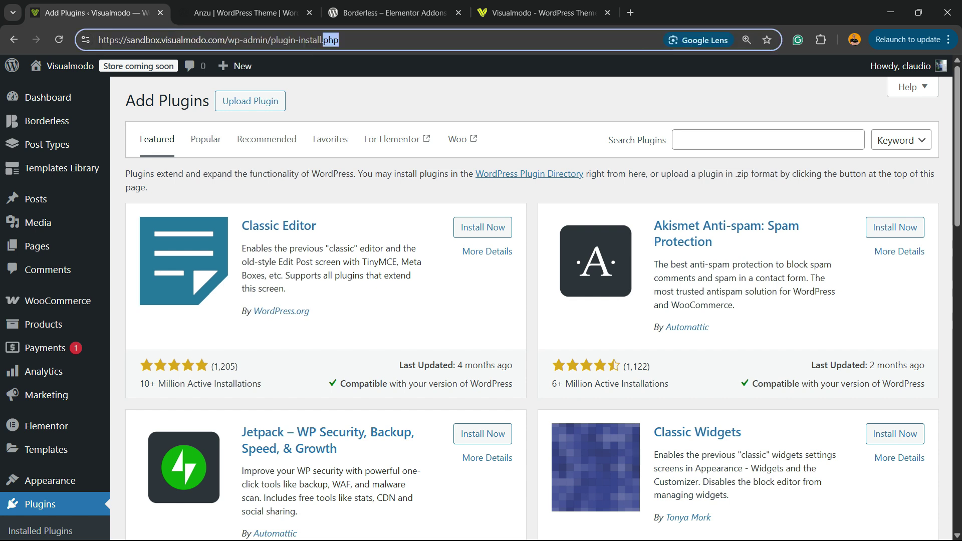
pyautogui.press('Home')
pyautogui.hotkey('ctrl', 'Right')
pyautogui.hotkey('ctrl', 'shift', 'Right')
pyautogui.hotkey('ctrl', 'shift', 'Right')
pyautogui.hotkey('ctrl', 'Right')
pyautogui.hotkey('ctrl', 'Right')
pyautogui.hotkey('ctrl', 'shift', 'Right')
pyautogui.hotkey('ctrl', 'shift', 'Right')
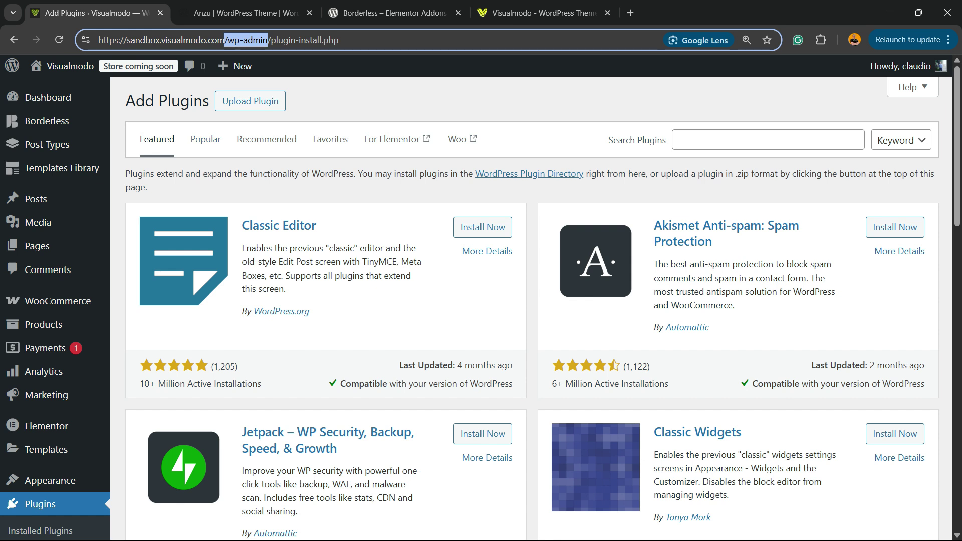
# Search the plugin directory for 'WPCode Lite', then install and activate WPCode.
pyautogui.moveTo(609, 140); pyautogui.dragTo(661, 140)
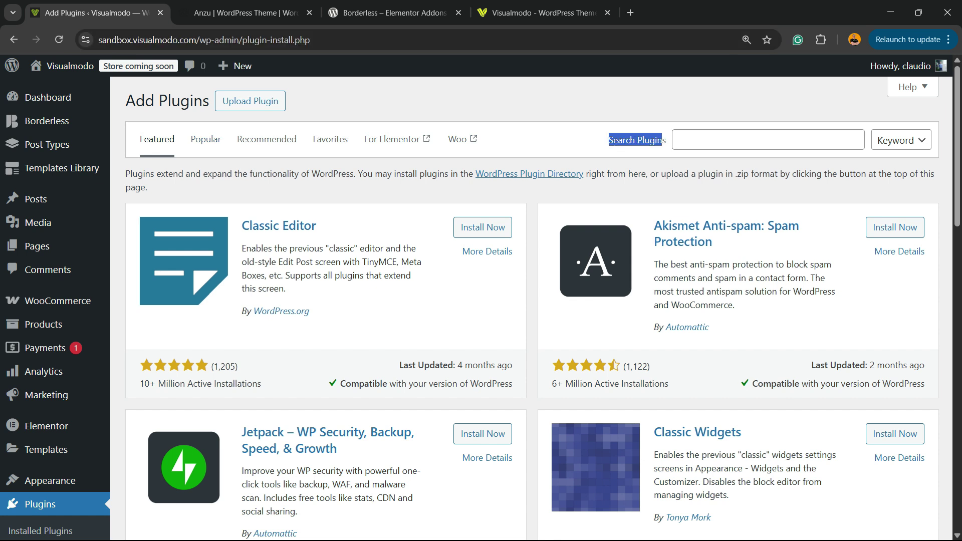
pyautogui.click(681, 140)
pyautogui.write('WPCode Lite')
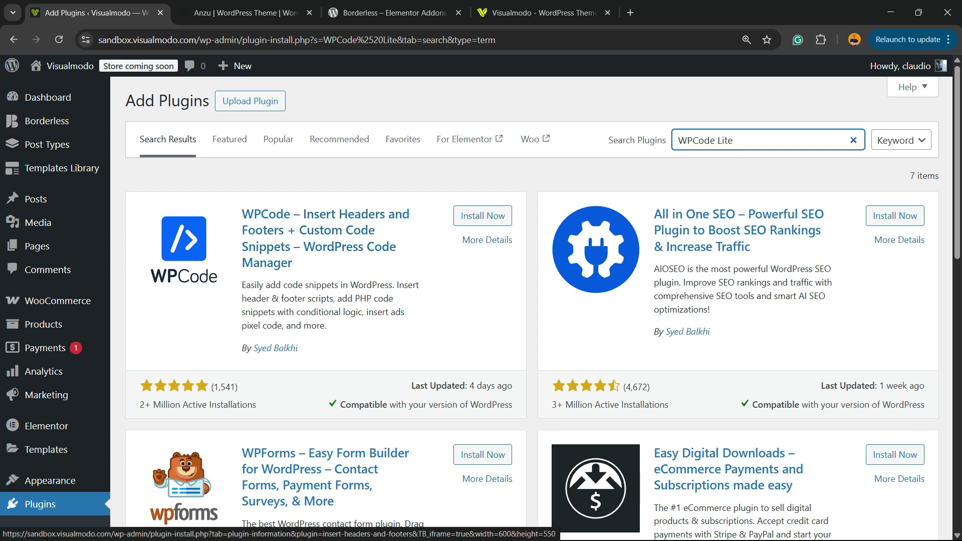
pyautogui.click(482, 215)
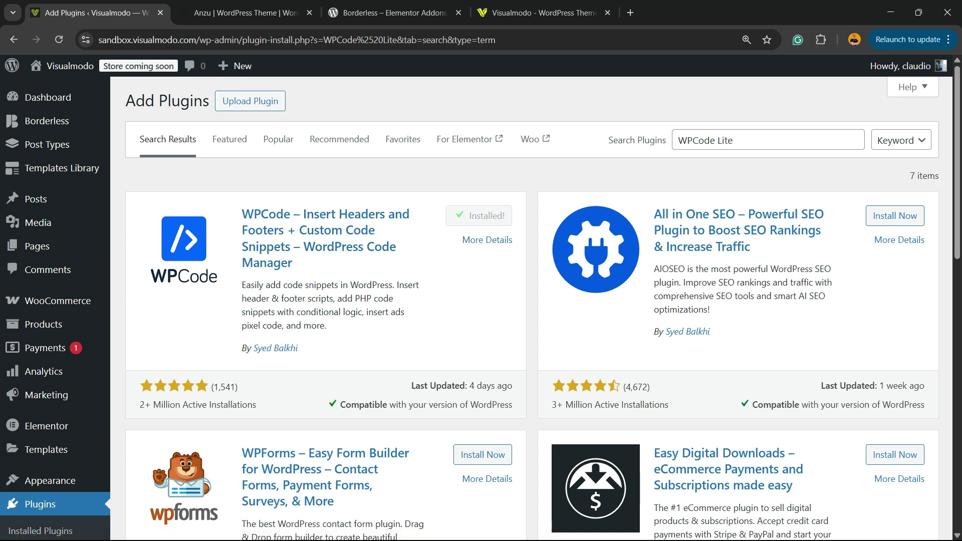
pyautogui.click(489, 216)
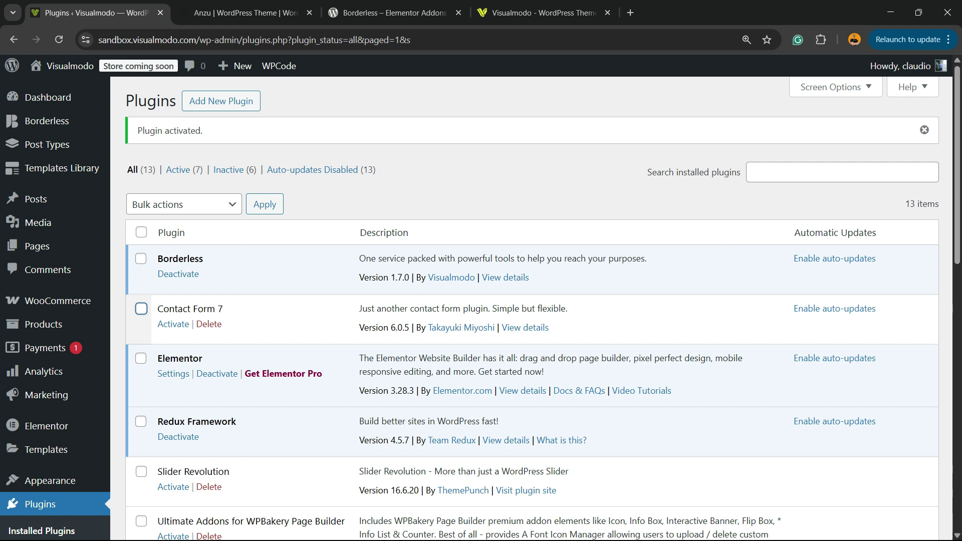
# Find WPCode Lite 2.2.7 active in the plugins list and show the Code Snippets flyout.
pyautogui.scroll(-5, 141, 271)
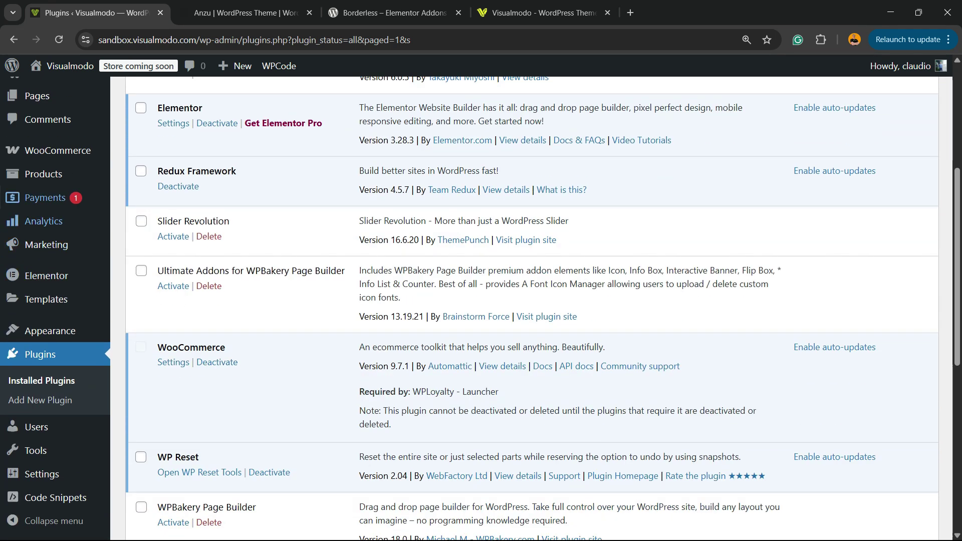
pyautogui.scroll(-3, 45, 221)
pyautogui.moveTo(45, 221)
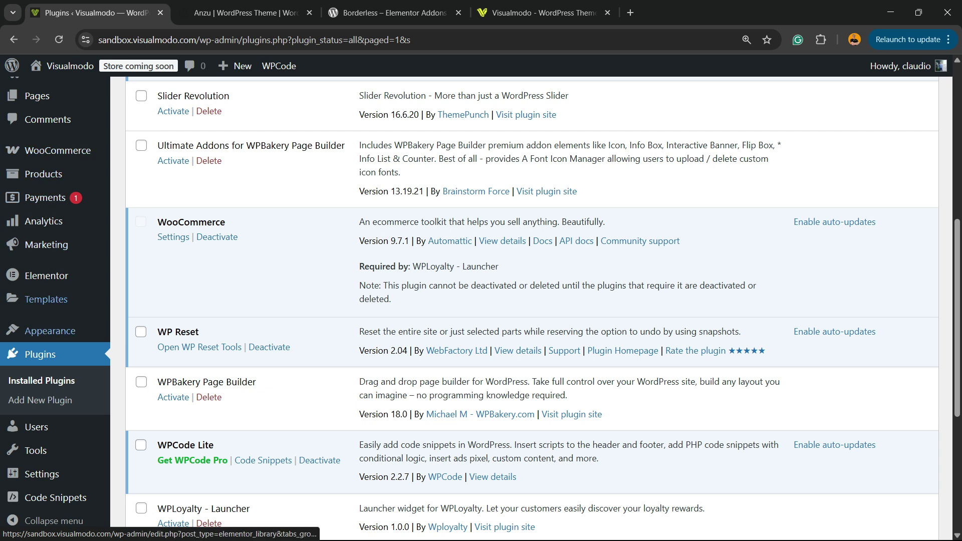
pyautogui.moveTo(41, 473)
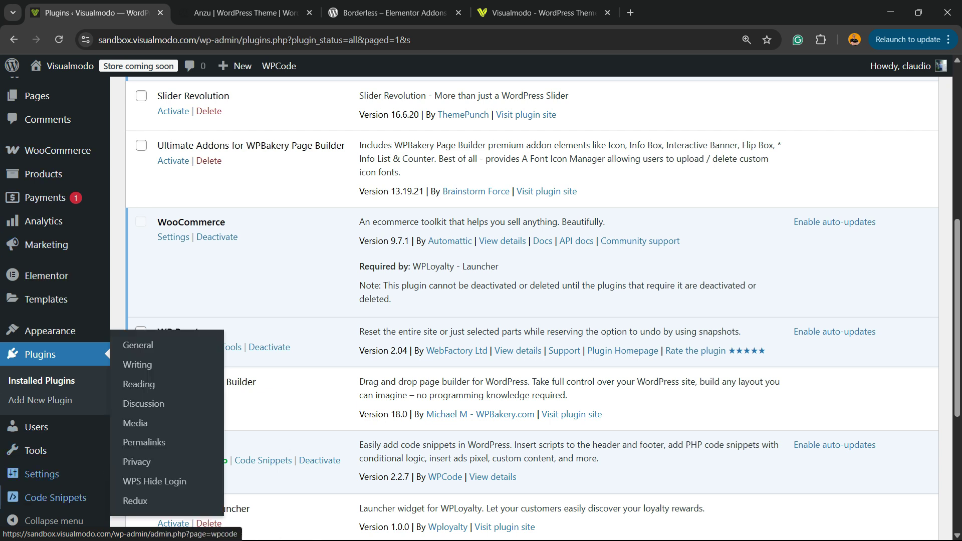
pyautogui.moveTo(55, 497)
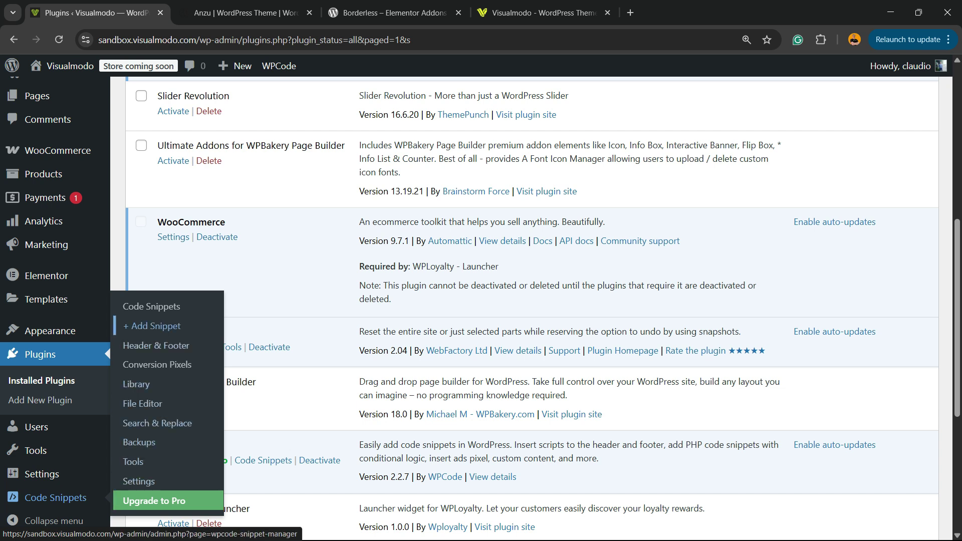
# Open WPCode's Add Snippet library and filter it to the Archive category.
pyautogui.click(148, 327)
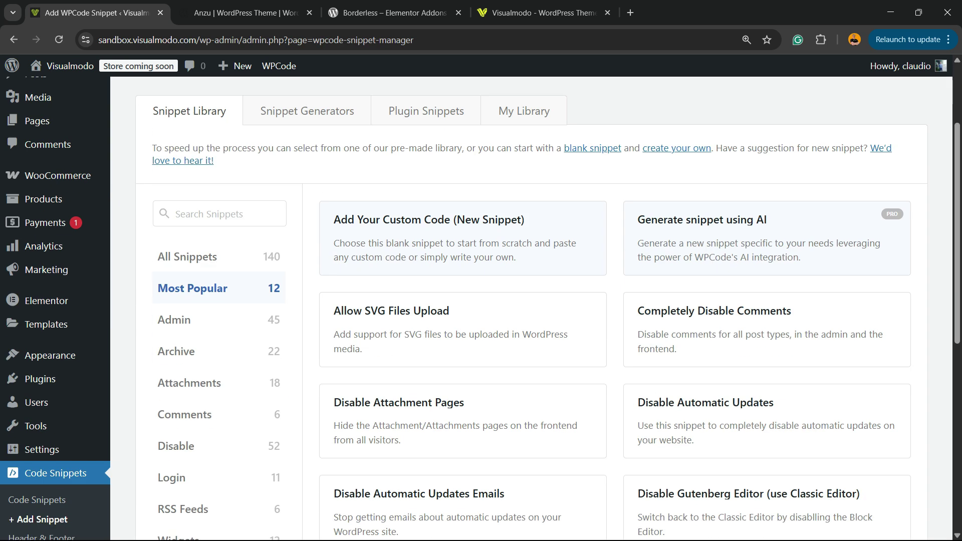
pyautogui.scroll(-2, 181, 241)
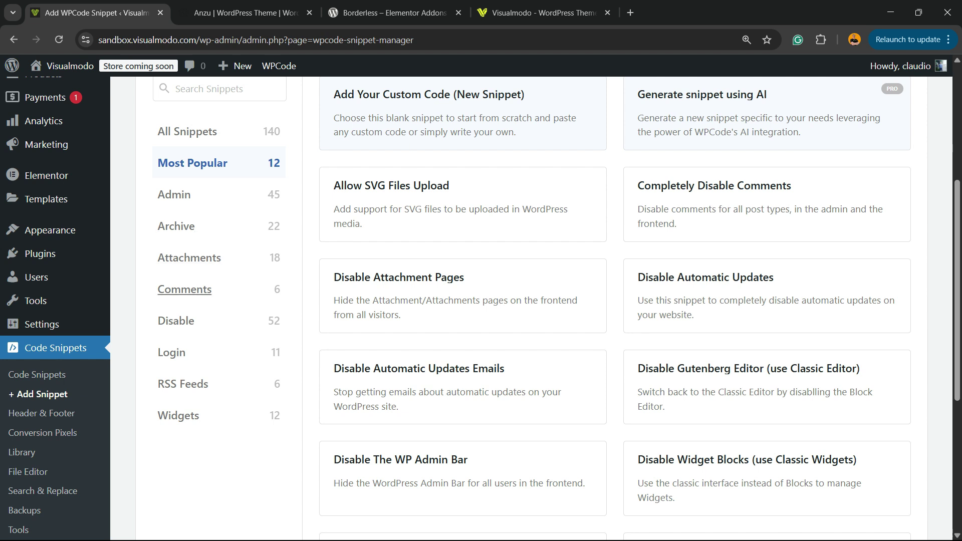
pyautogui.click(176, 225)
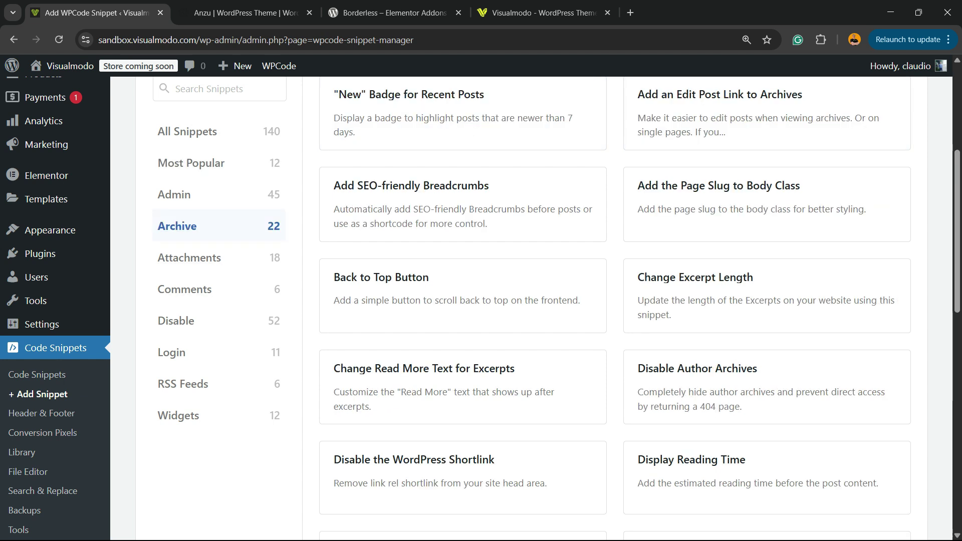
pyautogui.scroll(3, 462, 238)
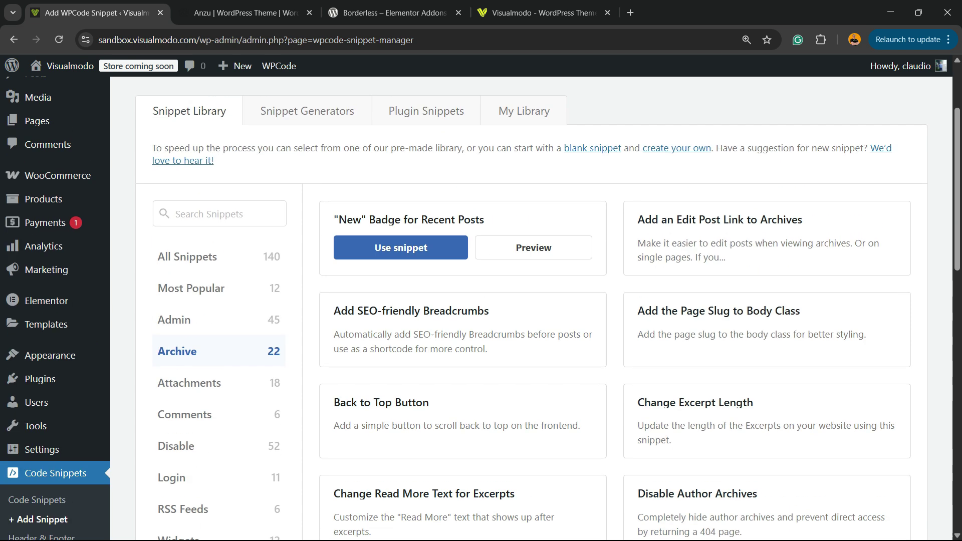
pyautogui.moveTo(705, 339)
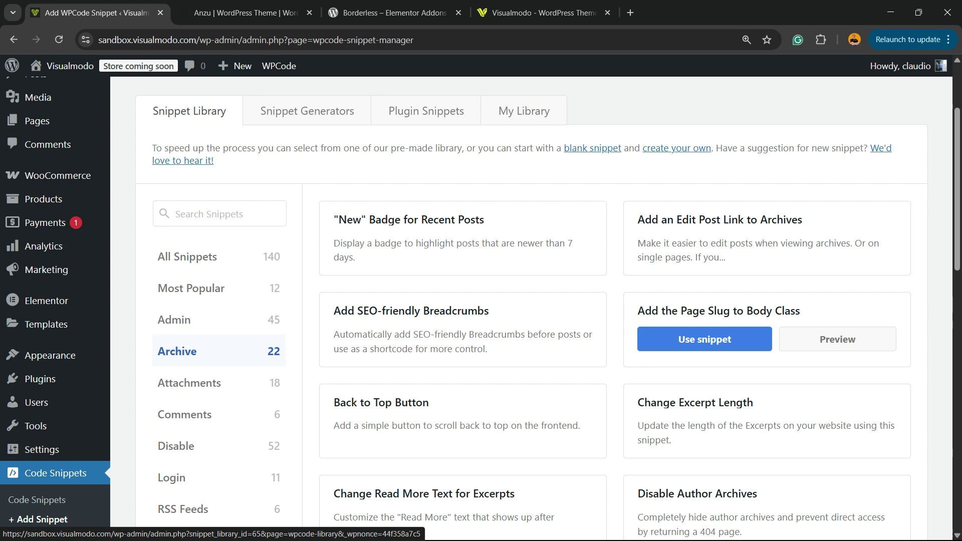
# Preview the Disable Author Archives code, then create a snippet from it with Use snippet.
pyautogui.scroll(-3, 705, 339)
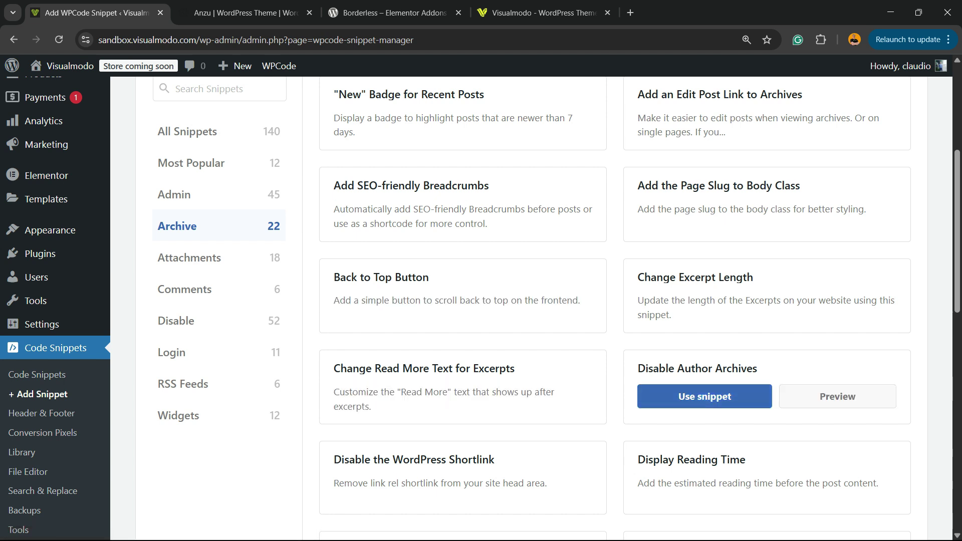
pyautogui.moveTo(636, 369); pyautogui.dragTo(757, 368)
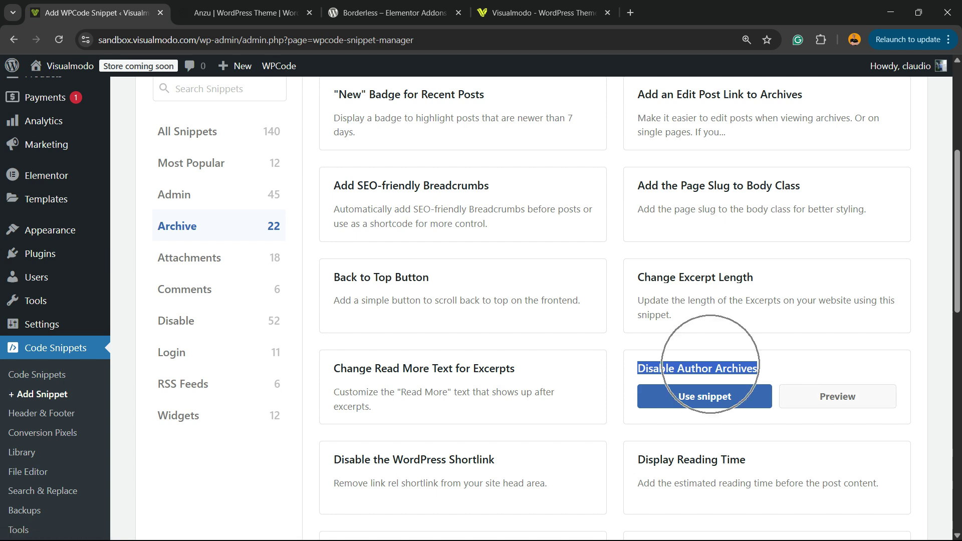
pyautogui.click(837, 397)
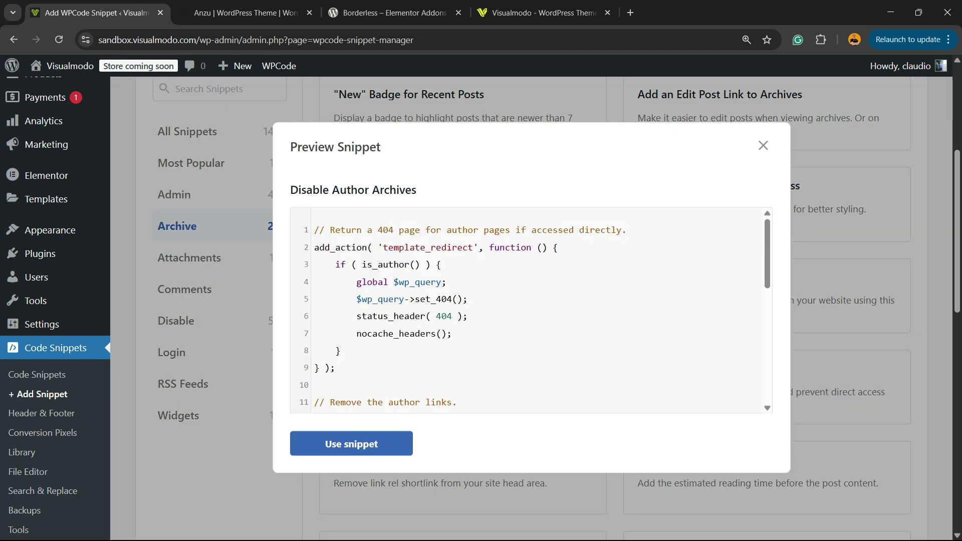
pyautogui.scroll(-4, 531, 310)
pyautogui.scroll(-2, 531, 311)
pyautogui.scroll(6, 531, 311)
pyautogui.click(346, 442)
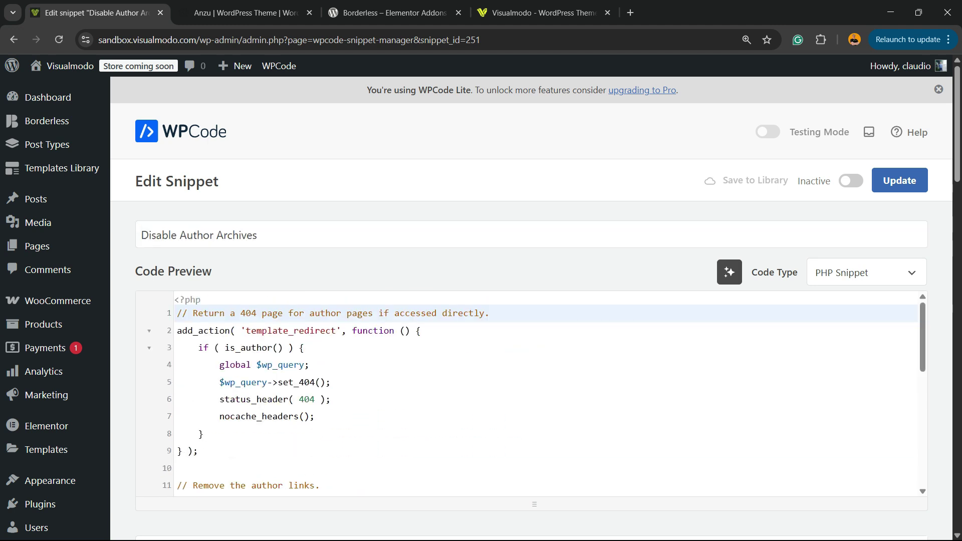
# Save the Disable Author Archives snippet, switch its toggle from Inactive to Active, and update it.
pyautogui.scroll(-20, 531, 391)
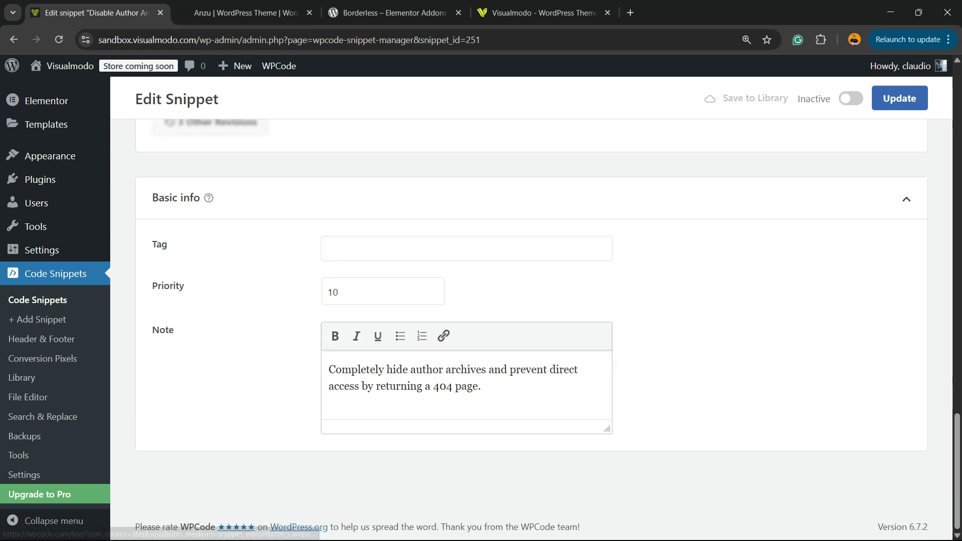
pyautogui.scroll(20, 531, 391)
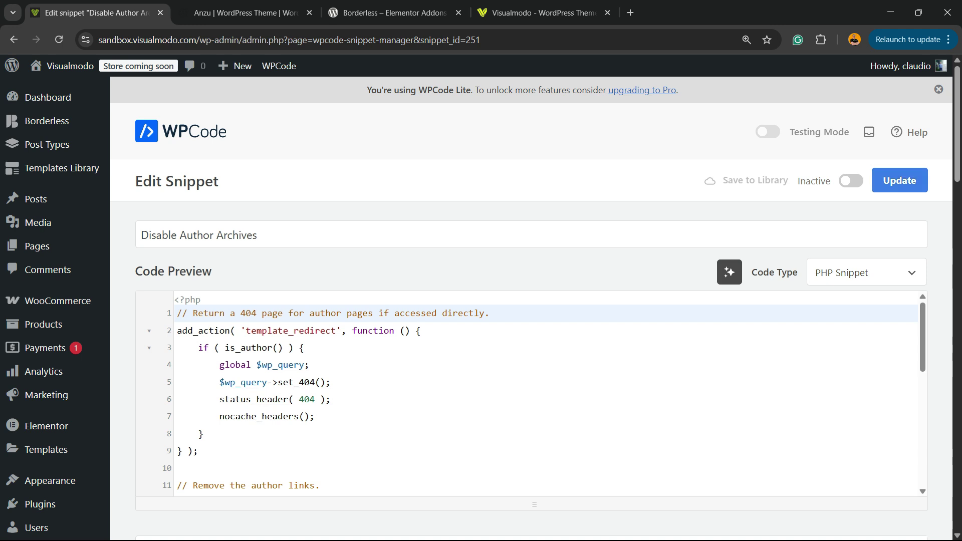
pyautogui.click(899, 180)
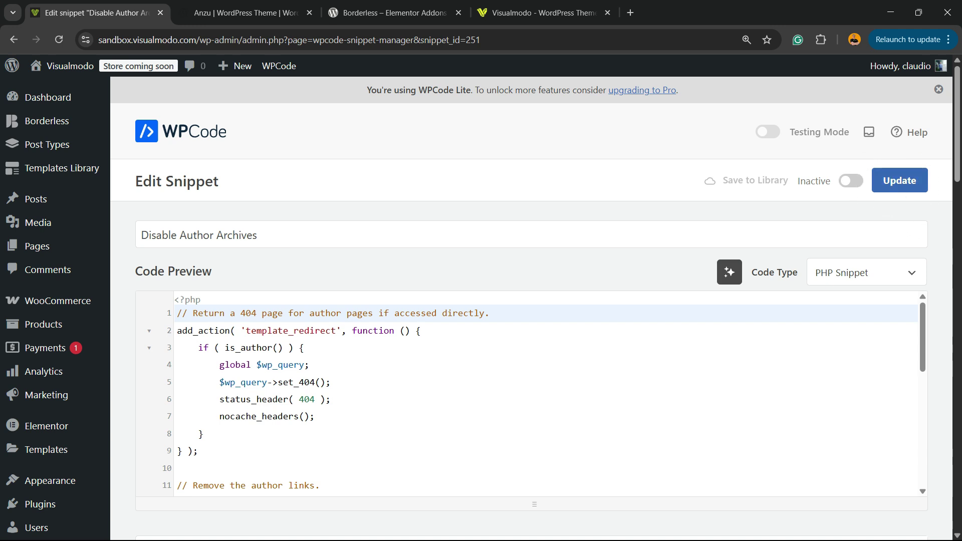
pyautogui.moveTo(799, 181); pyautogui.dragTo(825, 181)
pyautogui.click(821, 181)
pyautogui.click(822, 181)
pyautogui.click(821, 181)
pyautogui.click(817, 181)
pyautogui.click(817, 181)
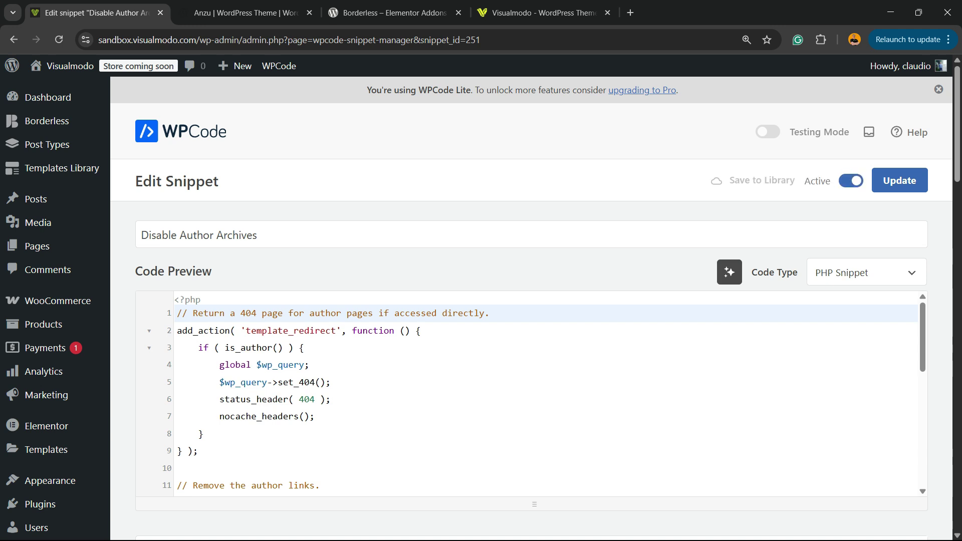
pyautogui.click(899, 180)
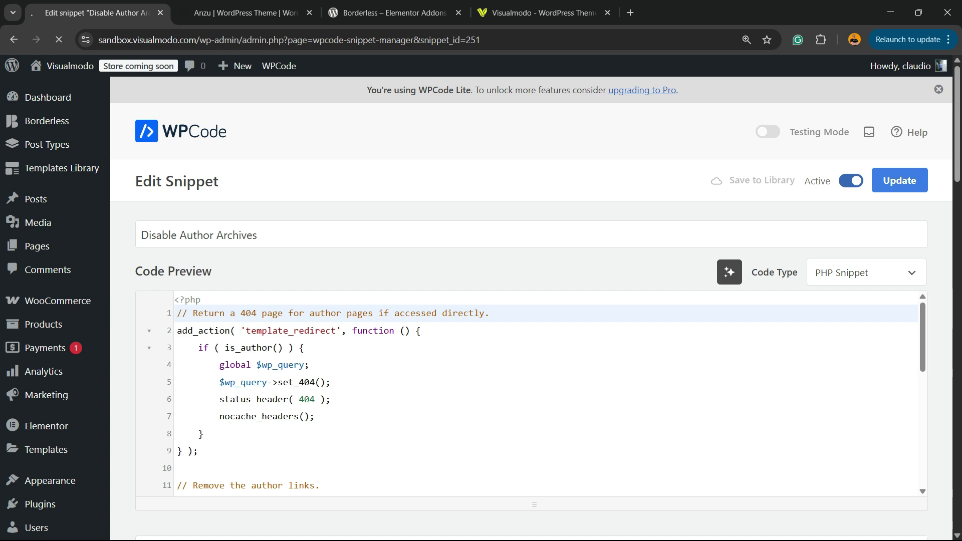